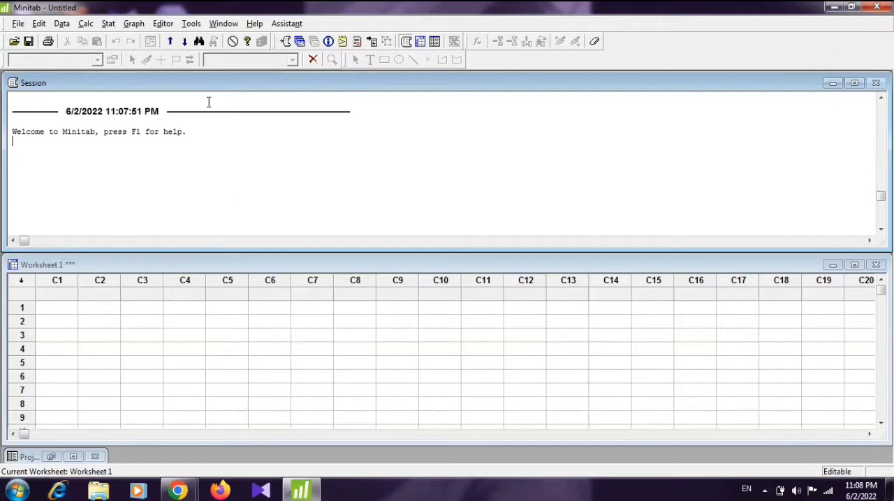
Step: Enable the command prompt in the Session window
click(162, 23)
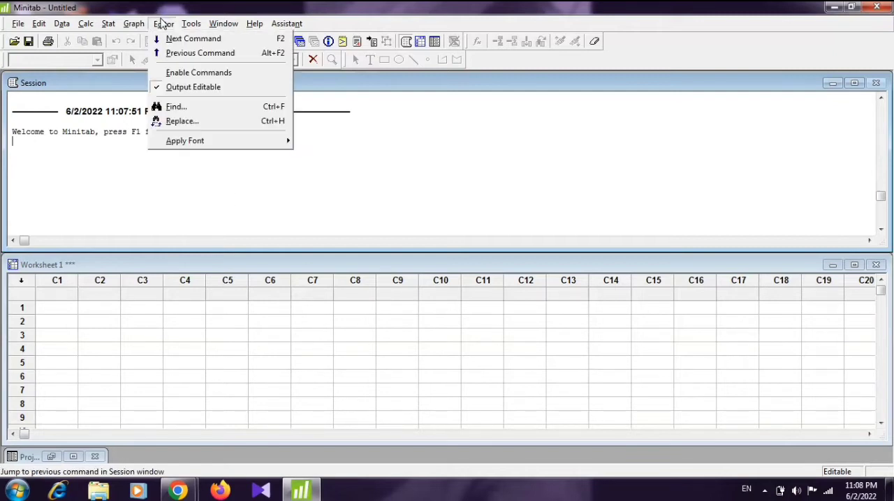
click(177, 72)
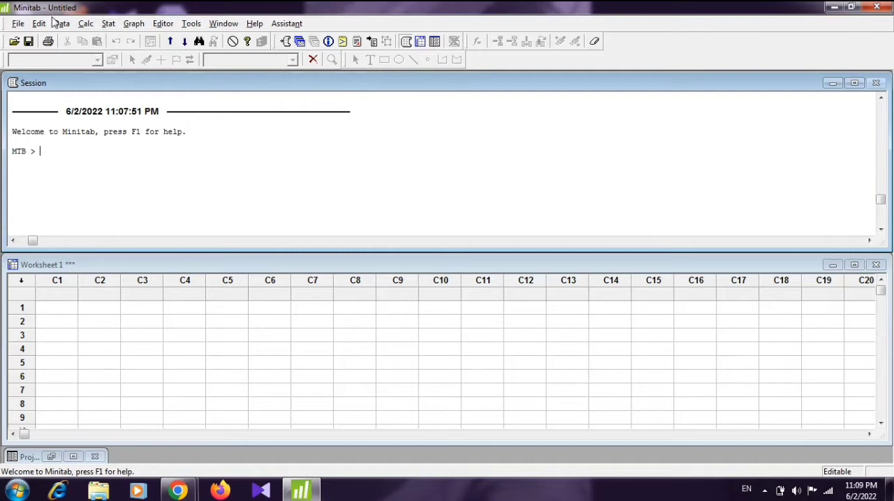
Step: Open the Excel file data deskriptif.xlsx as a worksheet from the current folder
click(22, 24)
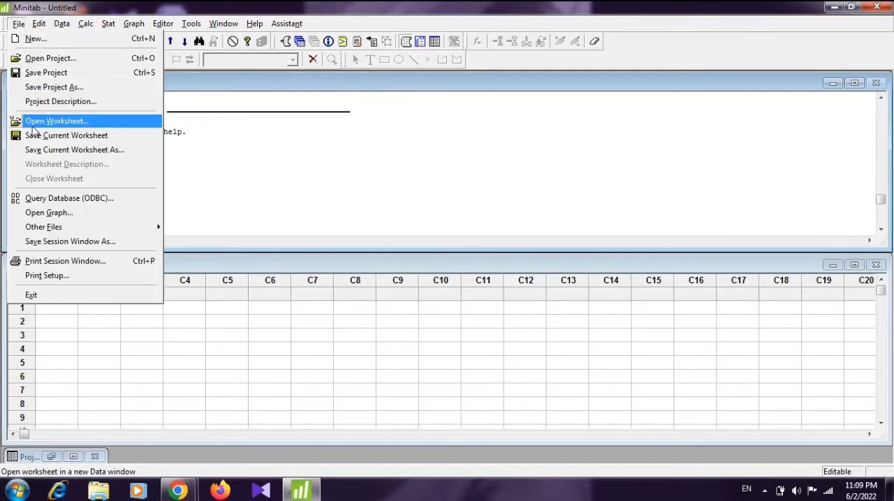
click(35, 125)
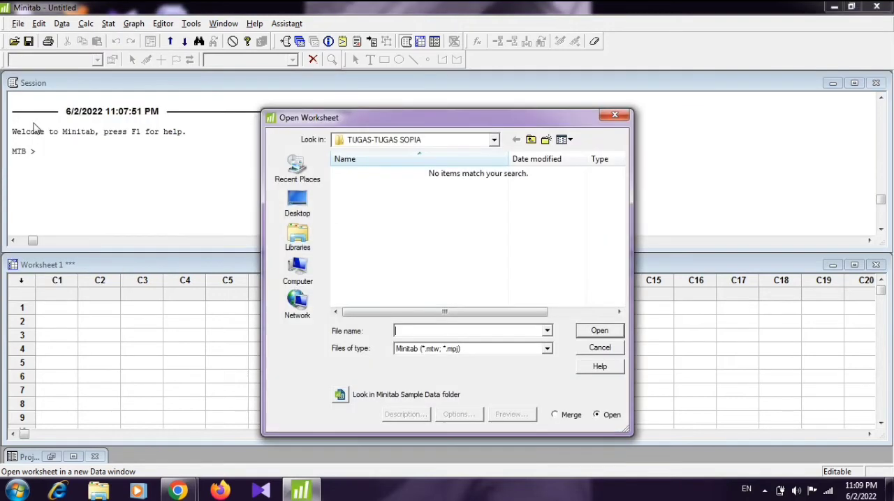
text(dat)
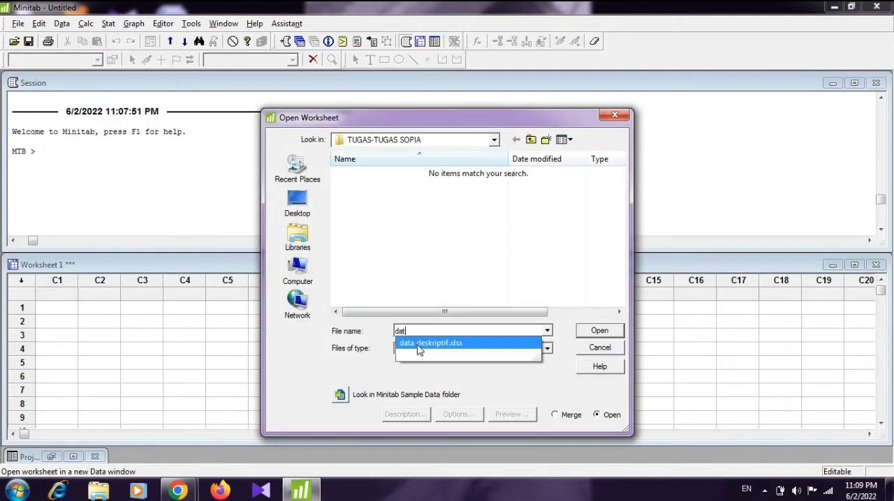
click(421, 345)
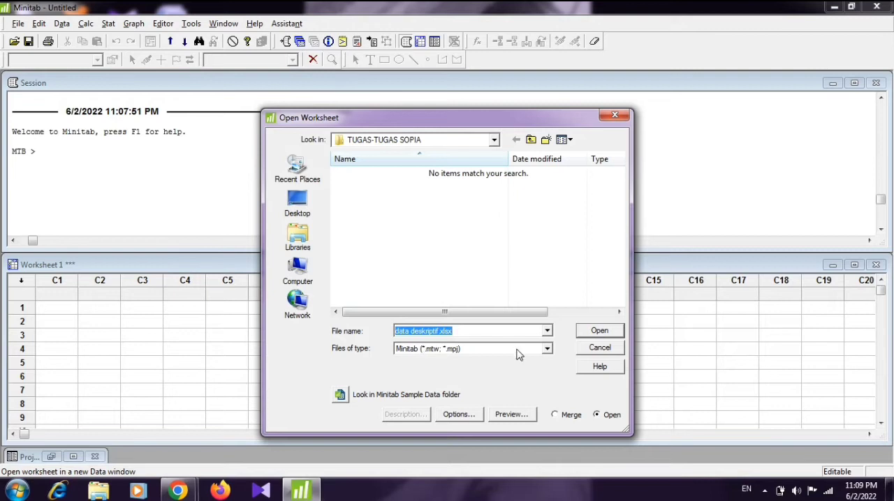
click(599, 331)
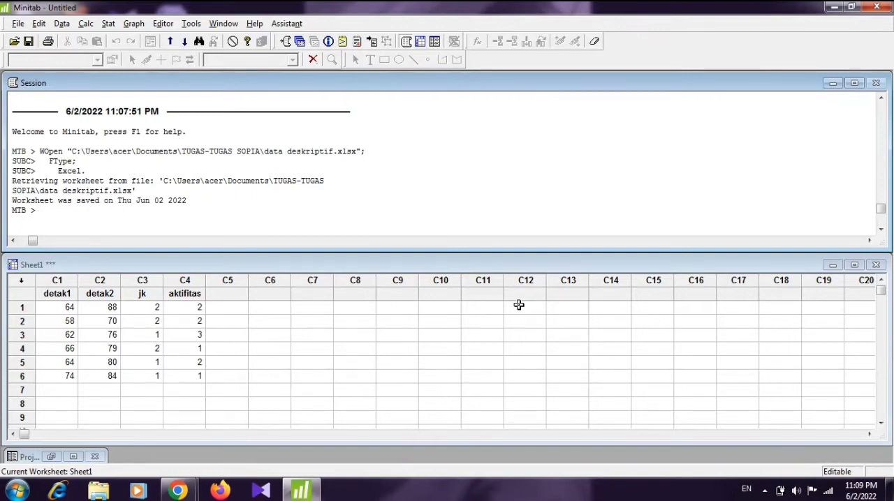
Step: Display descriptive statistics for detak1, detak2, jk and aktifitas, keeping the default set of statistics
click(108, 23)
click(108, 24)
click(122, 27)
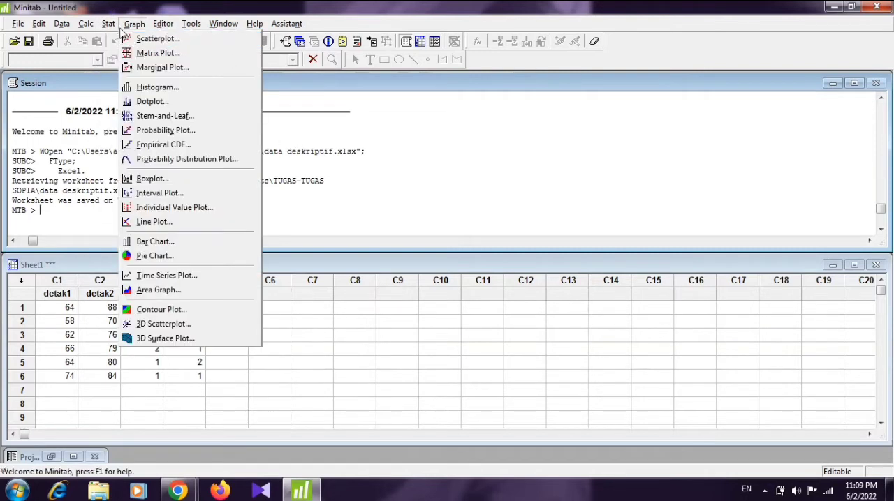
mouse_move(111, 27)
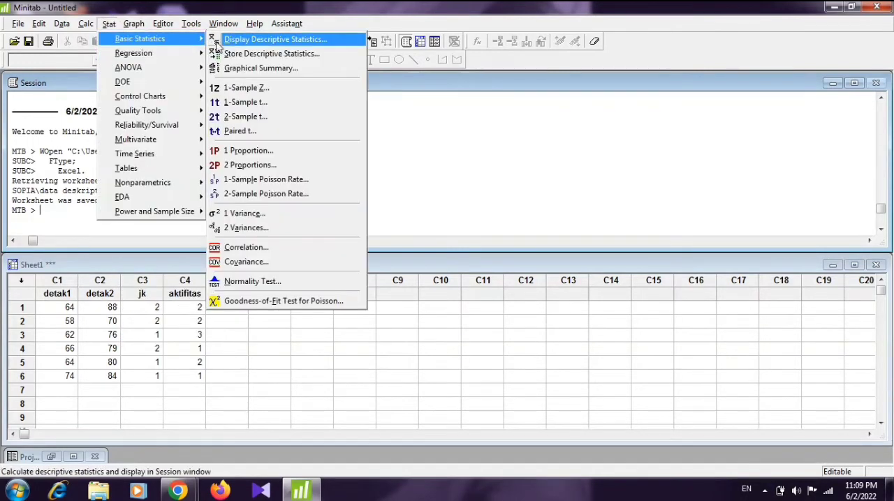
click(248, 40)
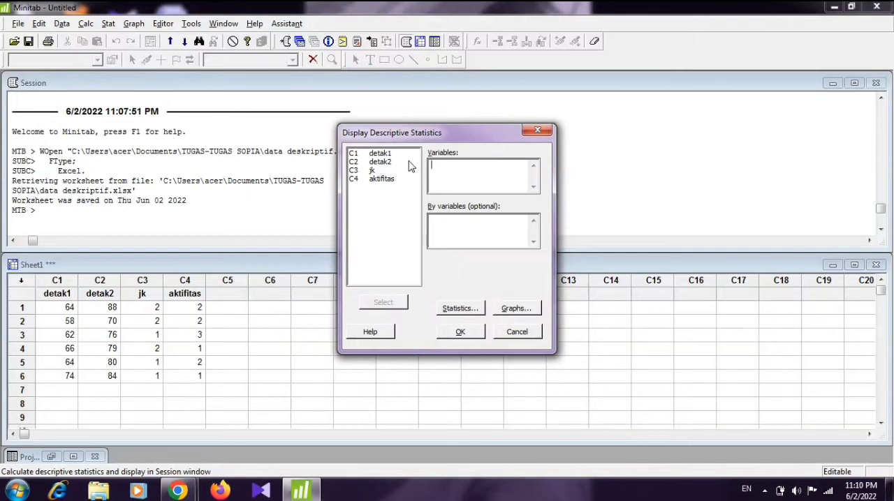
drag(407, 153, 398, 181)
click(393, 305)
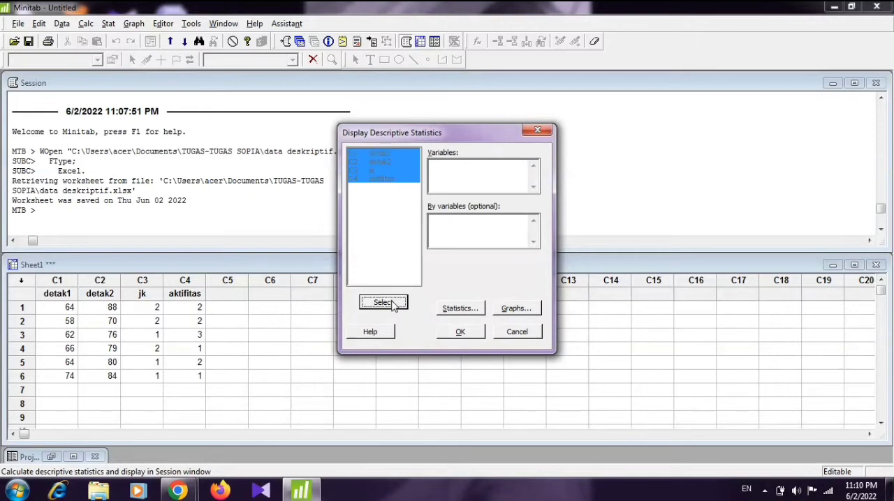
click(454, 311)
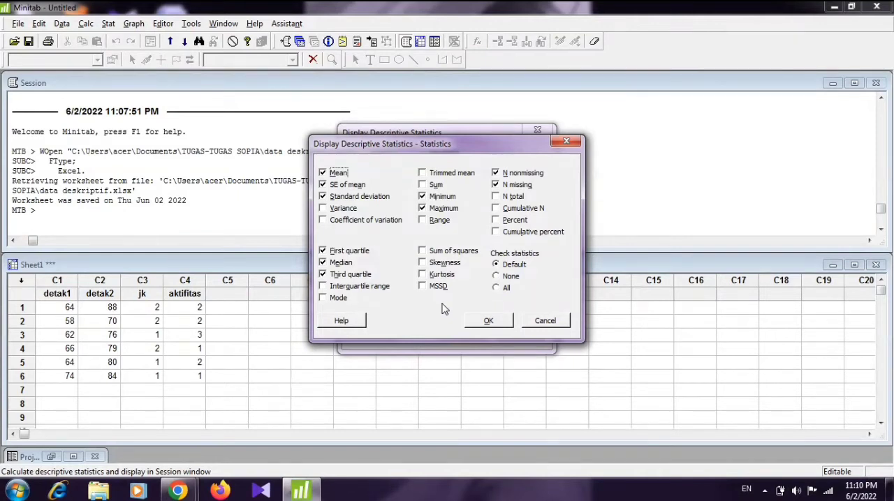
click(488, 320)
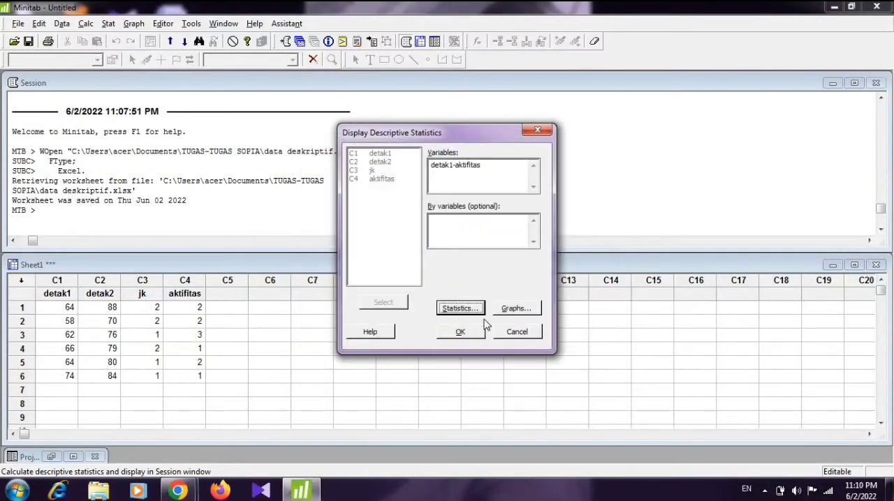
click(459, 334)
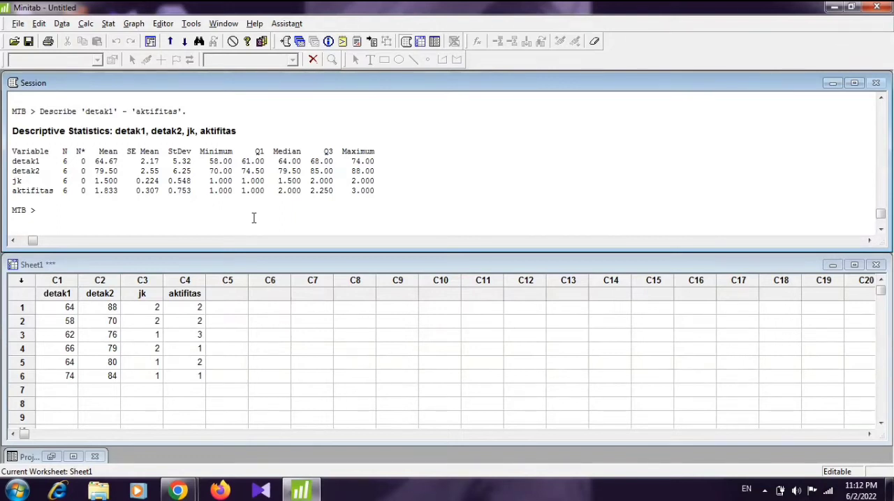
Step: Set up a new Display Descriptive Statistics analysis with jk as both the only variable and the By variable
click(109, 24)
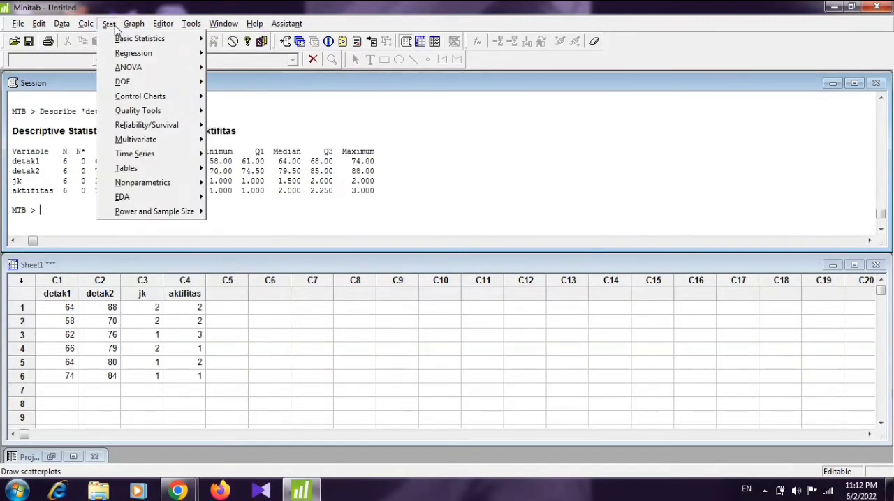
mouse_move(117, 39)
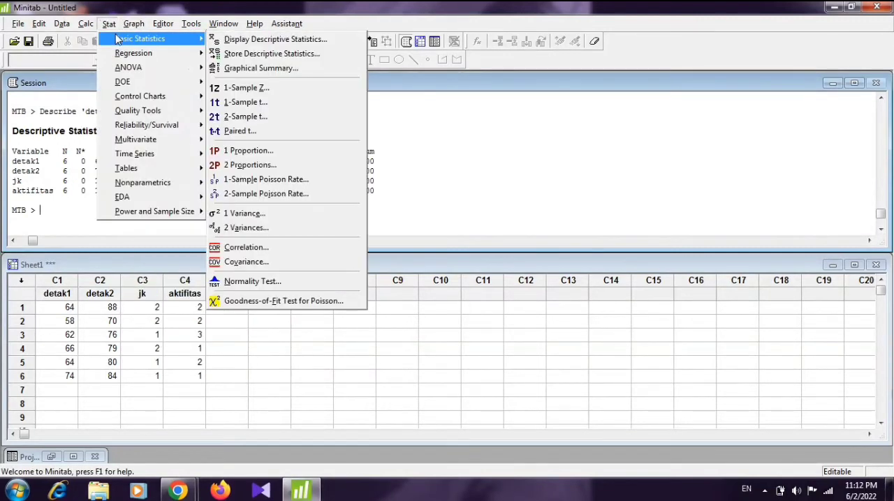
click(234, 42)
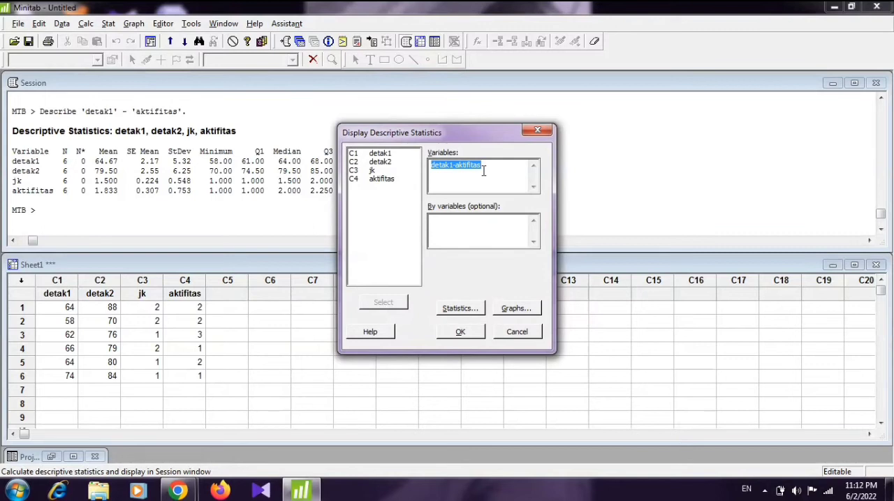
key(BackSpace)
click(378, 171)
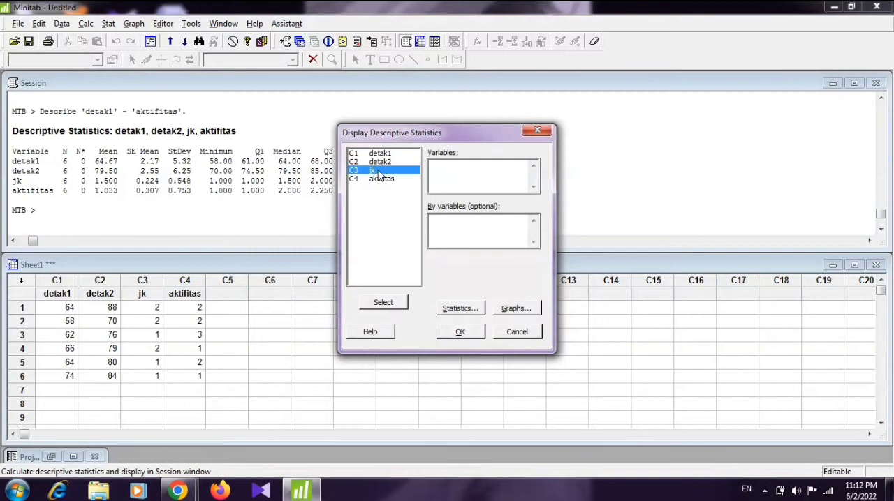
click(472, 228)
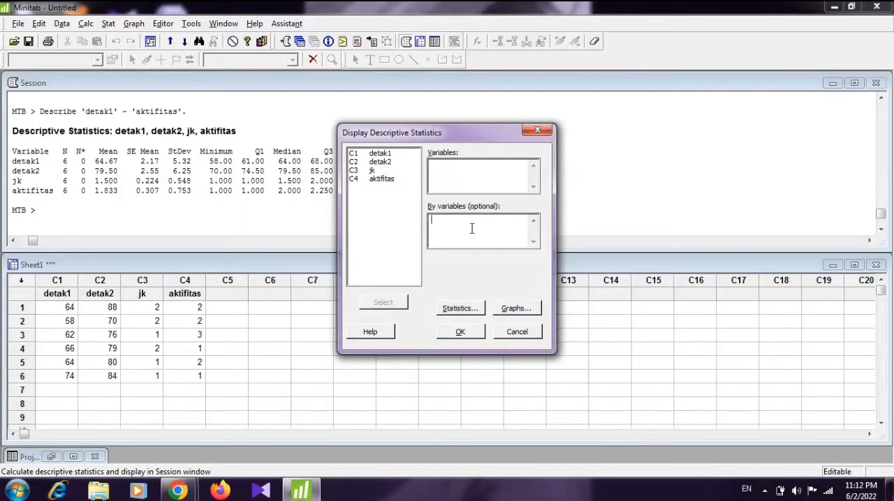
click(383, 171)
click(388, 302)
click(460, 165)
click(395, 171)
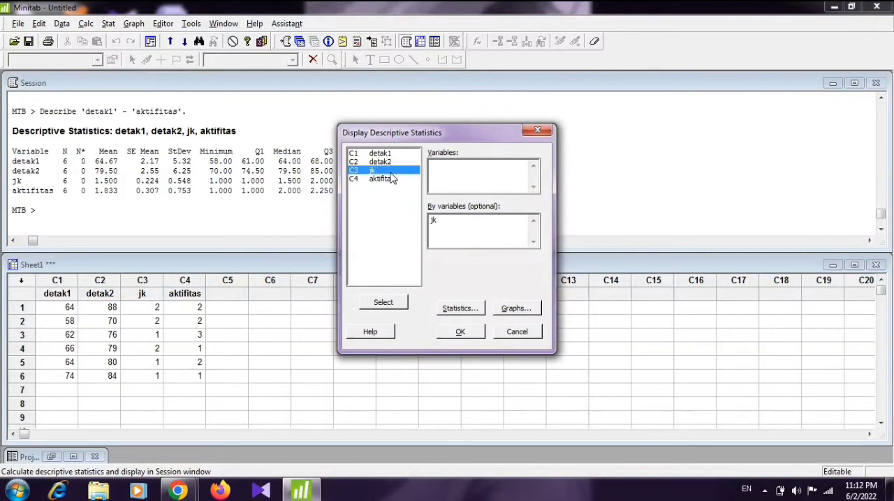
click(384, 305)
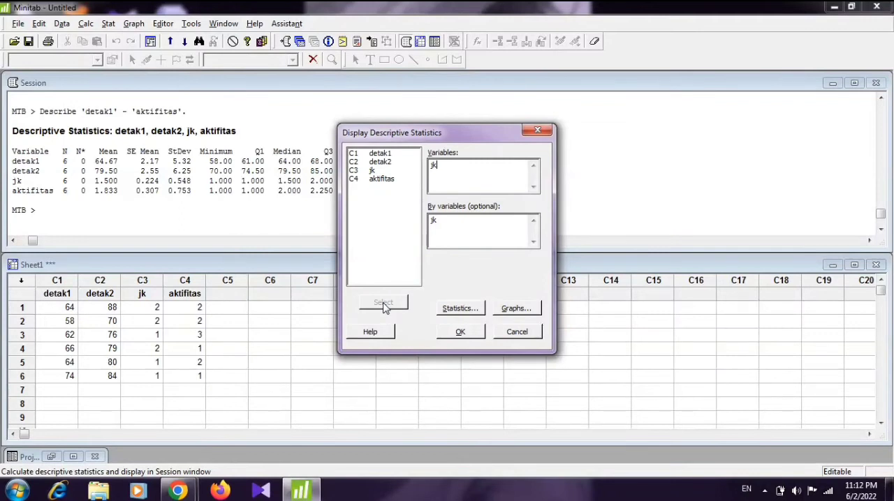
Step: Exclude mean, SE of mean, standard deviation, first quartile, median, third quartile, minimum and maximum from the displayed statistics
click(458, 311)
click(343, 173)
click(344, 186)
click(346, 197)
click(341, 252)
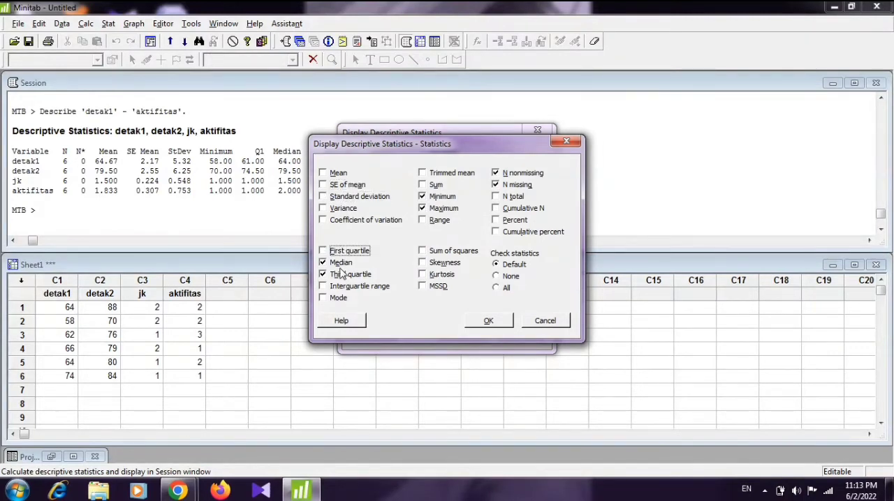
click(342, 263)
click(341, 275)
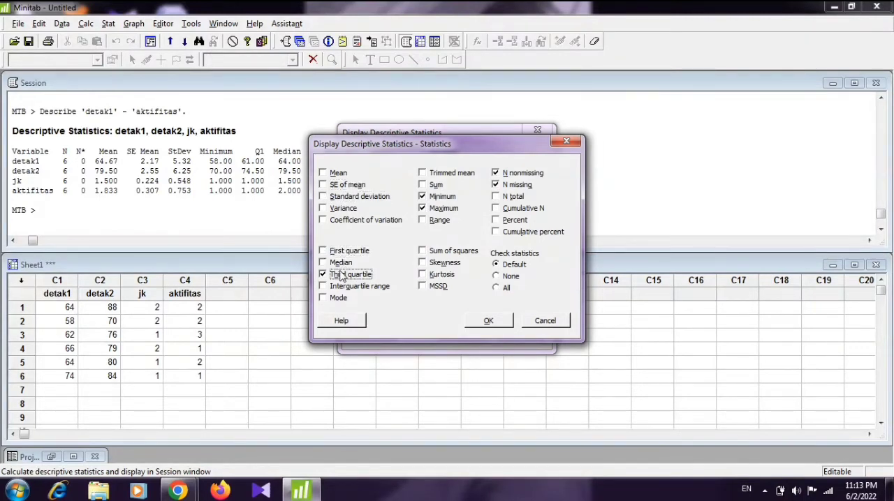
click(437, 199)
click(439, 207)
Step: Replace N nonmissing and N missing with N total, Cumulative N and Percent, and run the jk analysis
click(505, 175)
click(508, 186)
click(508, 198)
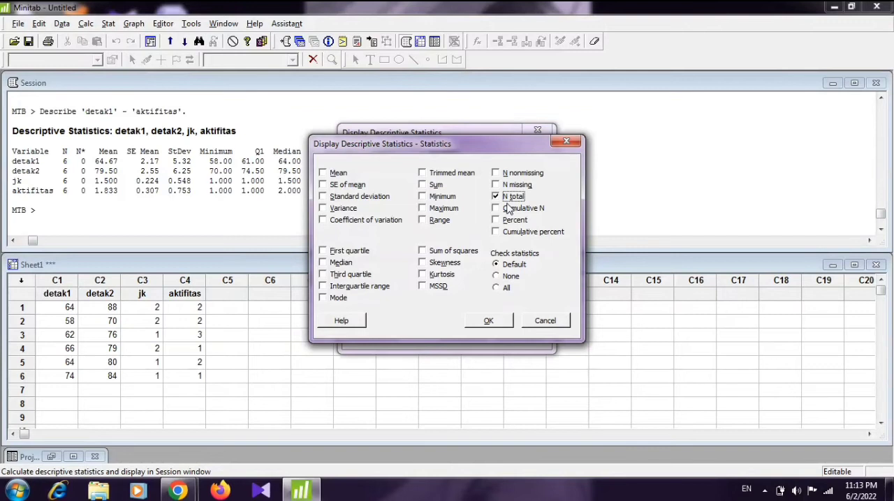
click(508, 209)
click(509, 222)
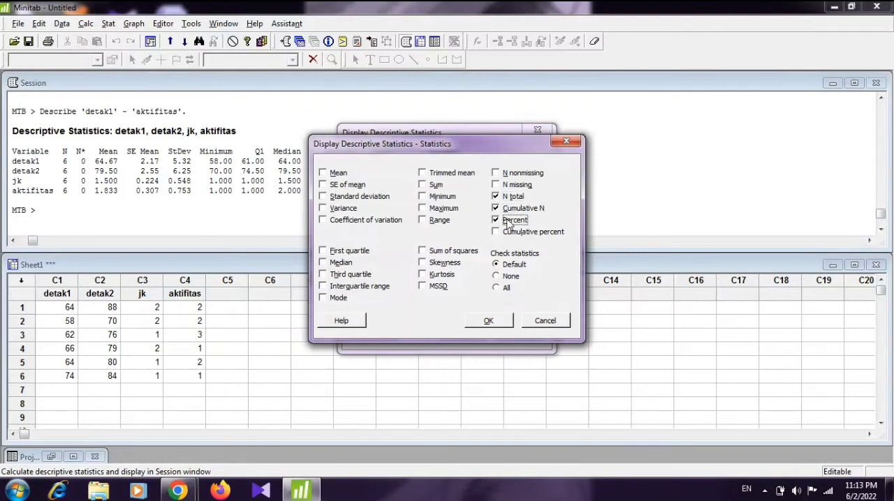
click(488, 323)
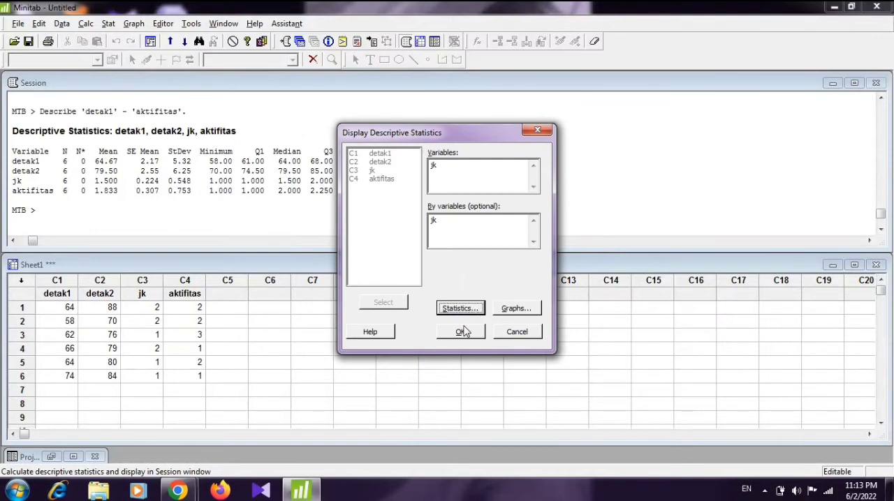
click(460, 333)
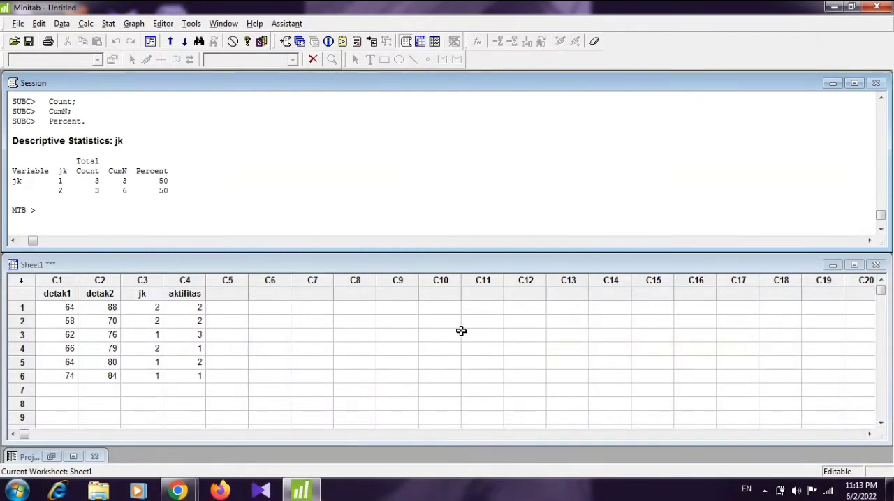
Step: Create a pie chart of unique value counts for aktifitas and move its window away from the session output
click(135, 25)
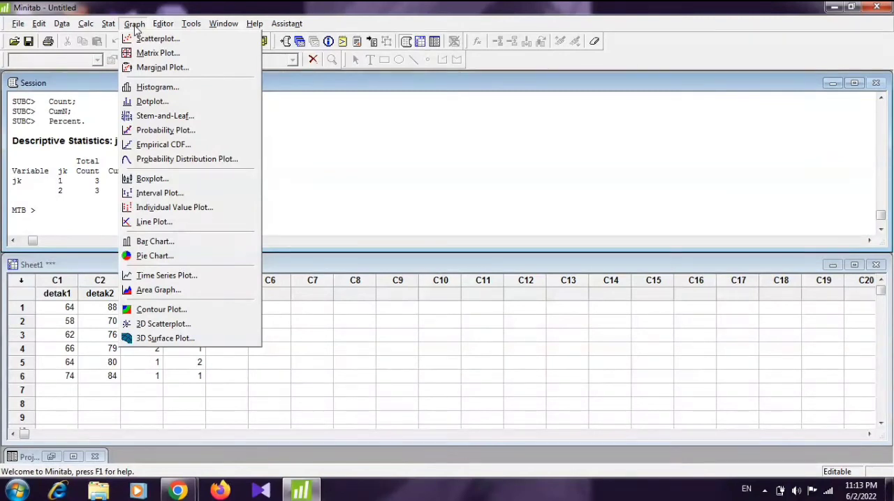
click(166, 262)
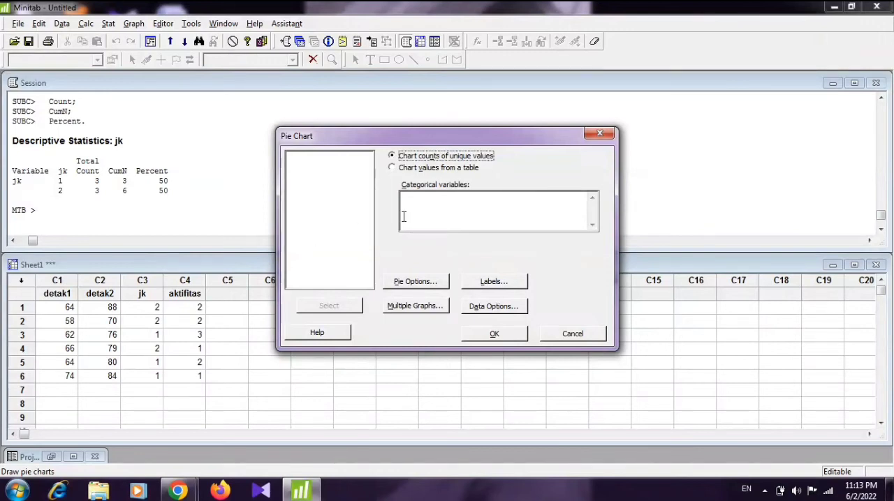
click(429, 204)
click(319, 182)
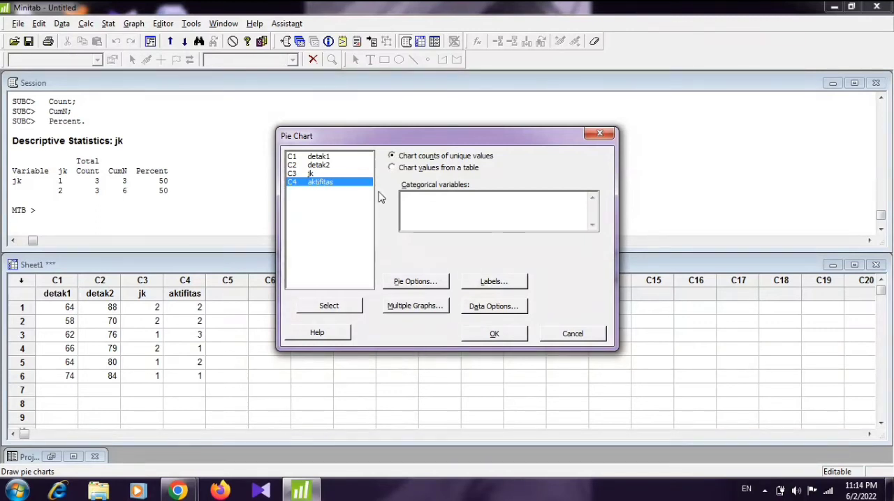
click(339, 307)
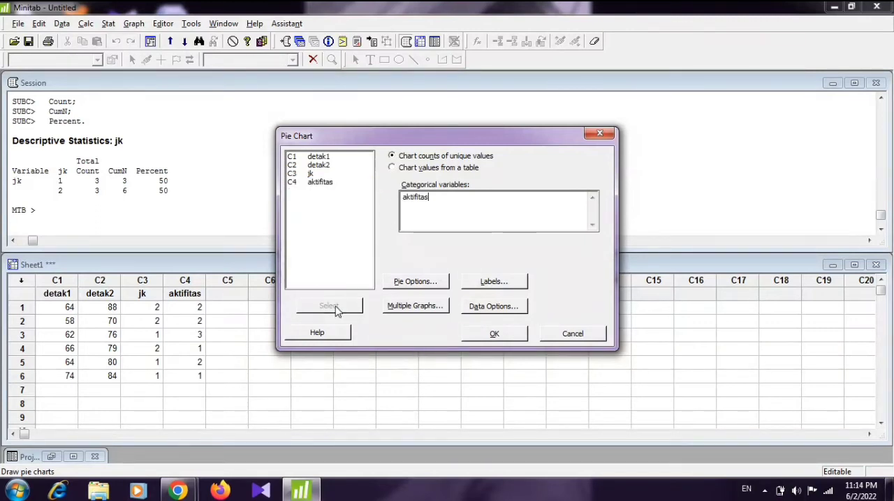
click(483, 335)
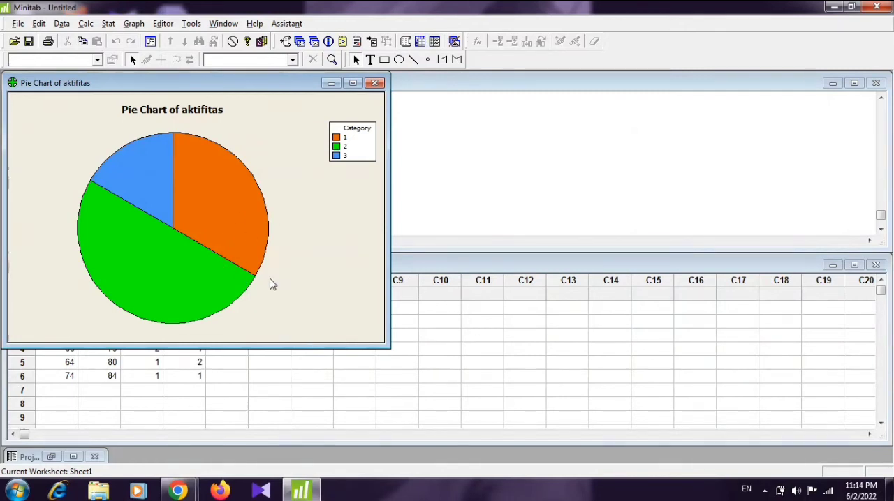
drag(241, 85, 473, 148)
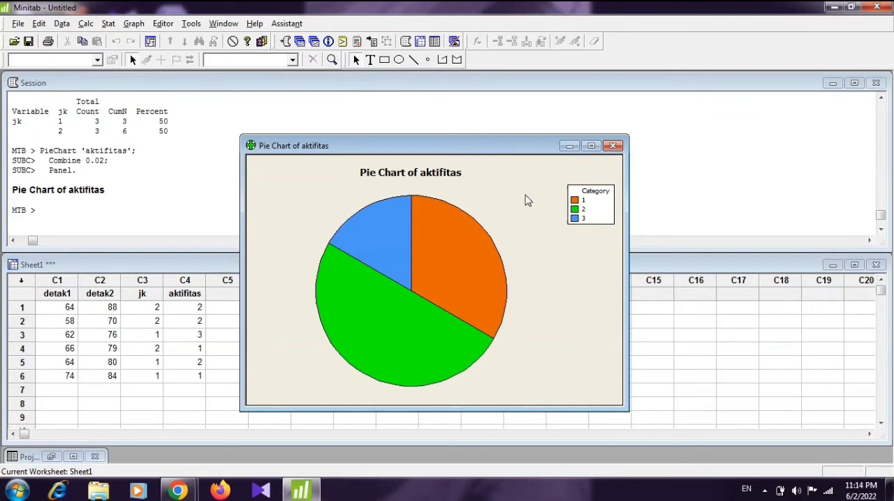
Step: Add slice labels showing only the percent to the pie chart of aktifitas
click(465, 266)
right_click(465, 266)
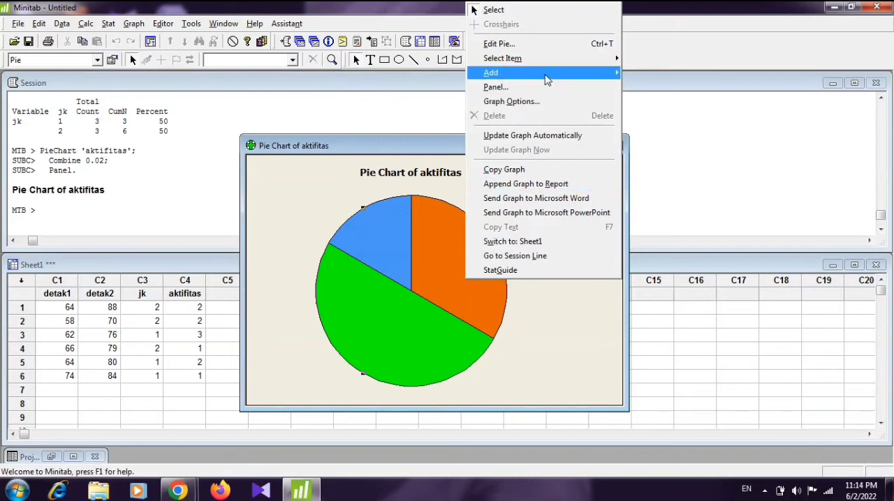
mouse_move(547, 79)
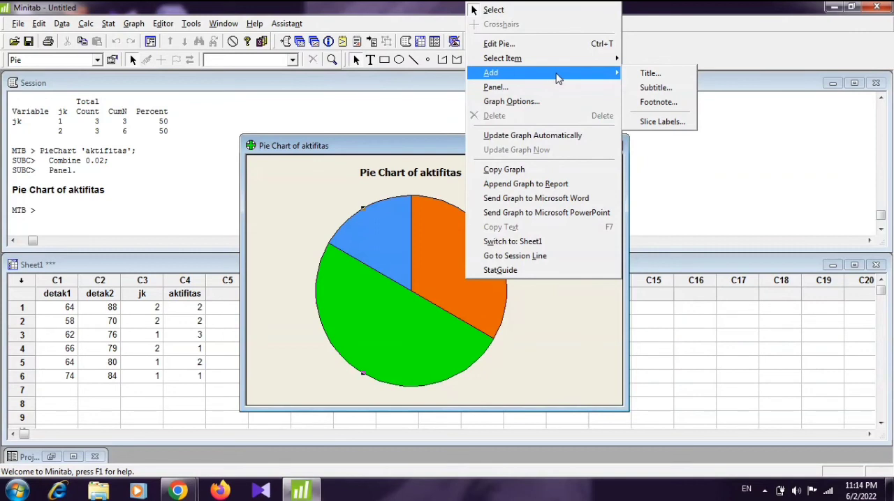
click(663, 125)
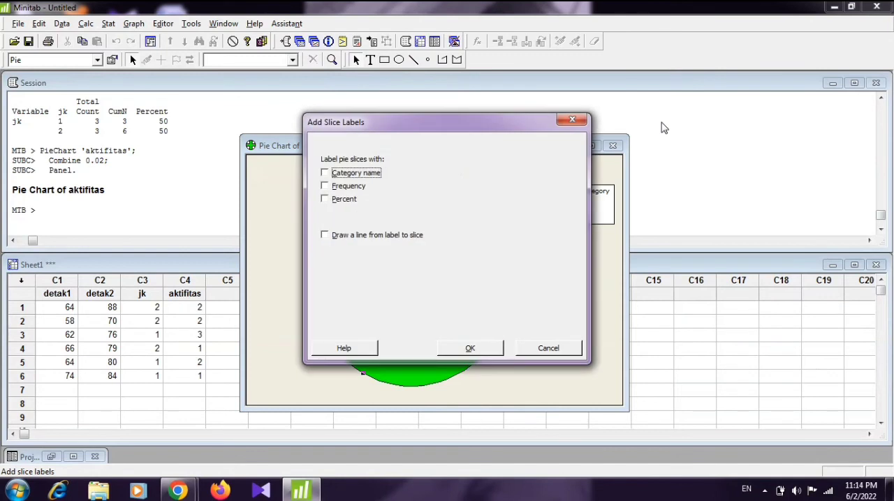
click(324, 200)
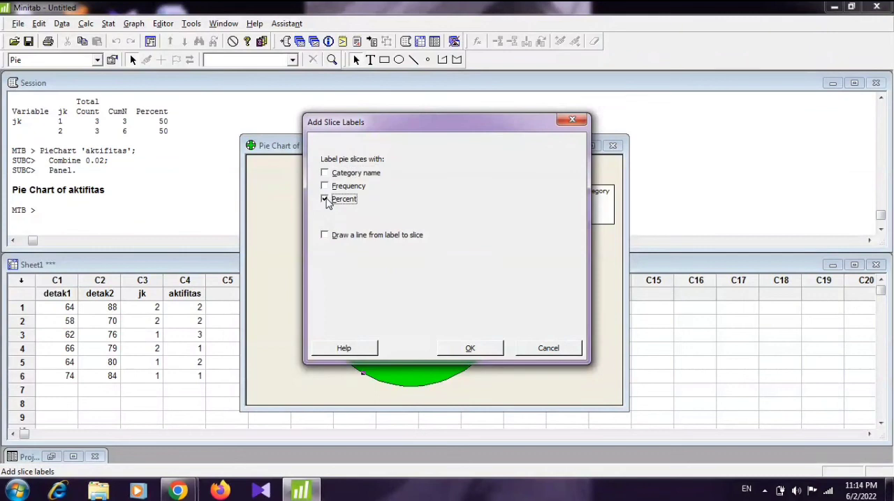
click(467, 348)
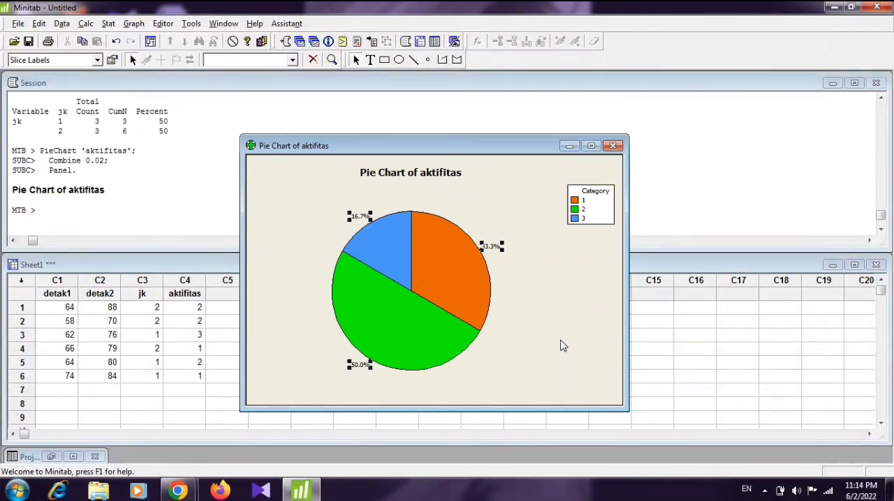
Step: Copy the whole labelled pie chart graph and launch Microsoft Office Word 2007 from the desktop
click(579, 347)
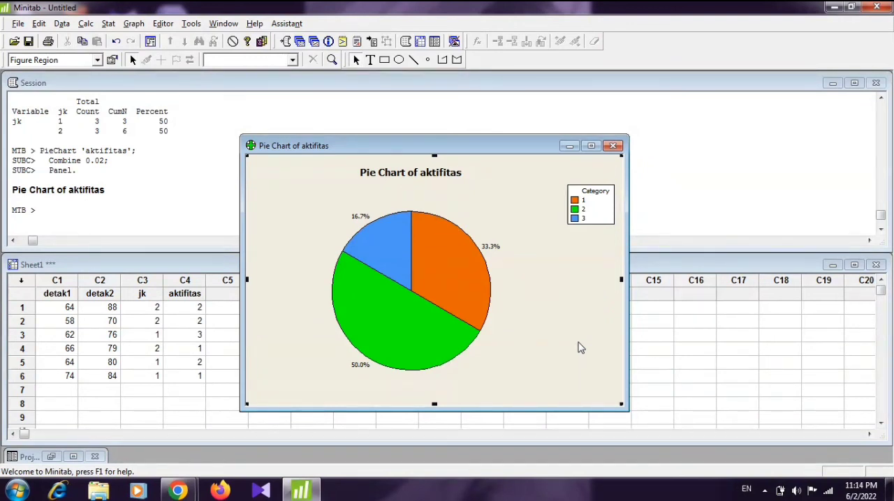
right_click(579, 347)
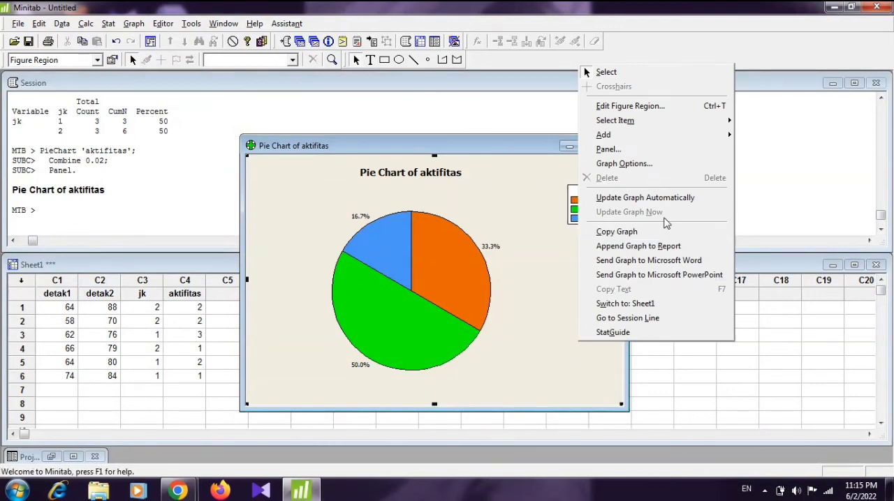
click(662, 233)
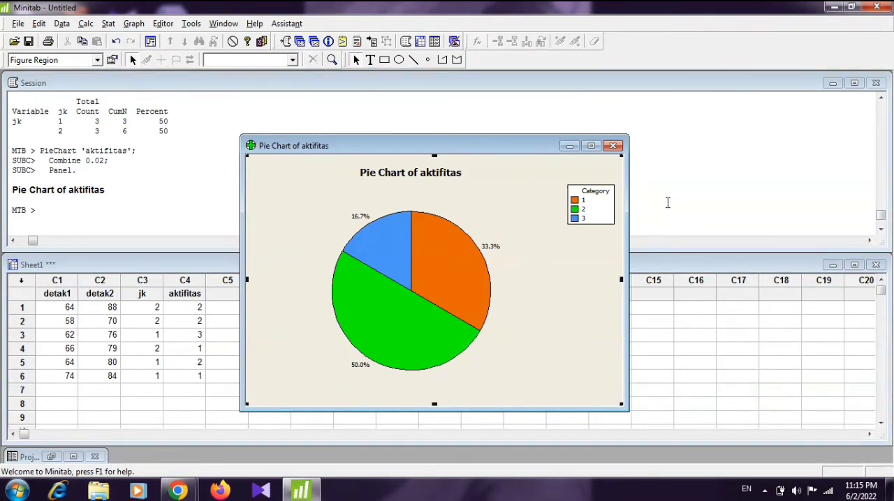
click(834, 7)
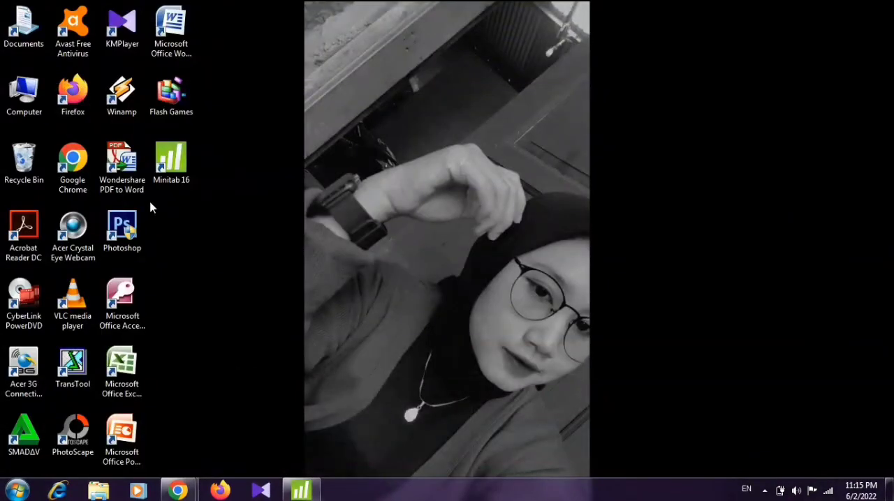
double_click(171, 44)
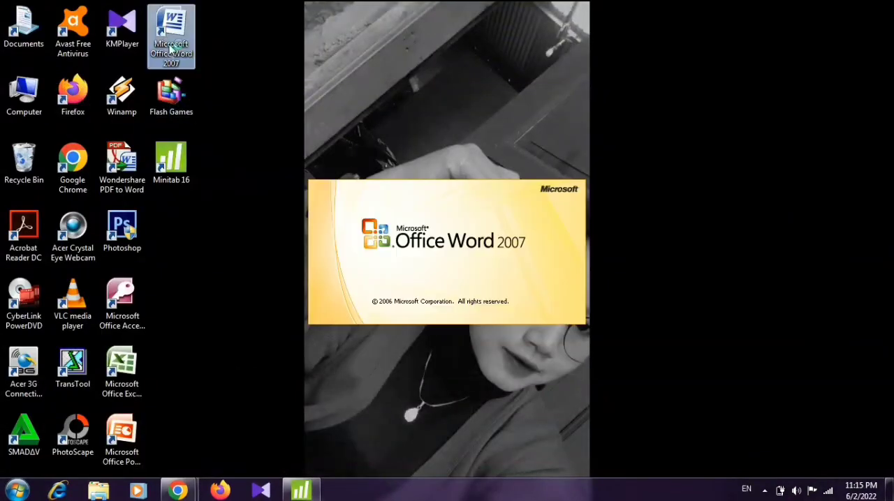